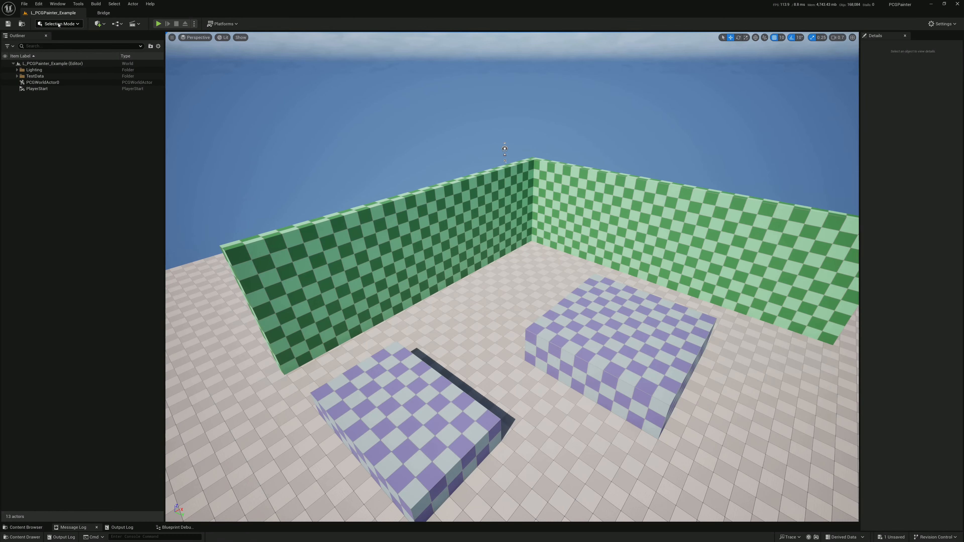
Step: Switch the editor to Scriptable Tools mode and start the PCG painter tool
{"action": "left_click", "coordinate": [75, 24]}
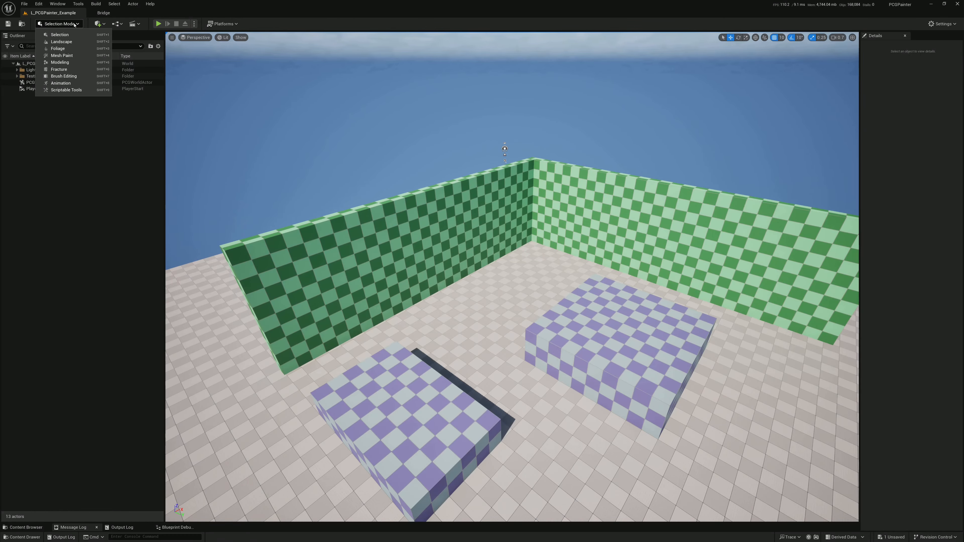
{"action": "left_click", "coordinate": [104, 91]}
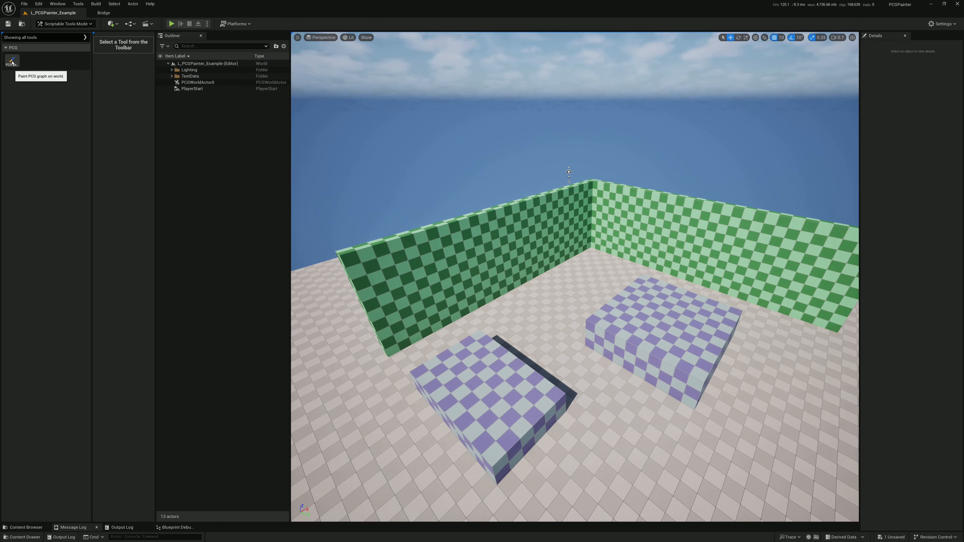
{"action": "left_click", "coordinate": [11, 62]}
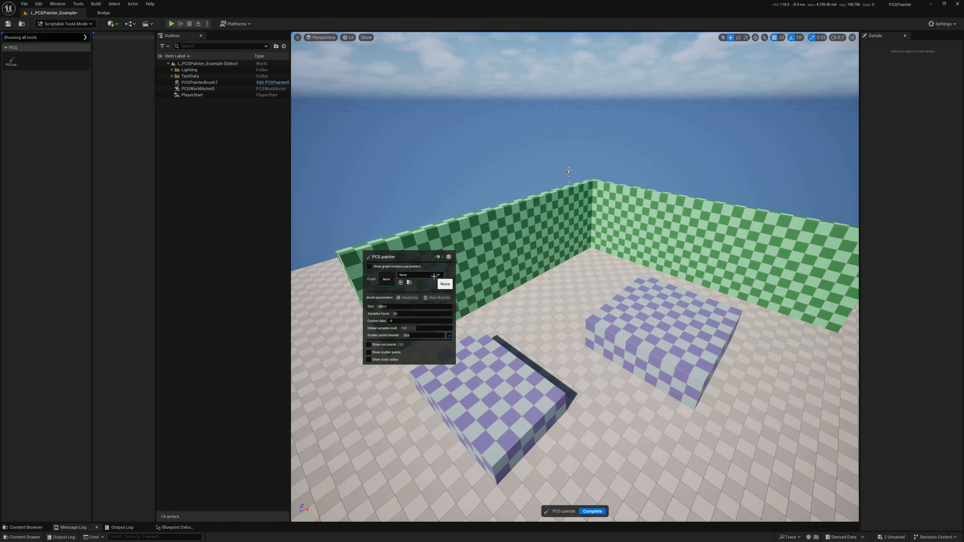
Step: Assign PCG_PainterExample_Inst as the graph of the PCG painter
{"action": "left_click_drag", "start_coordinate": [478, 265], "coordinate": [488, 244]}
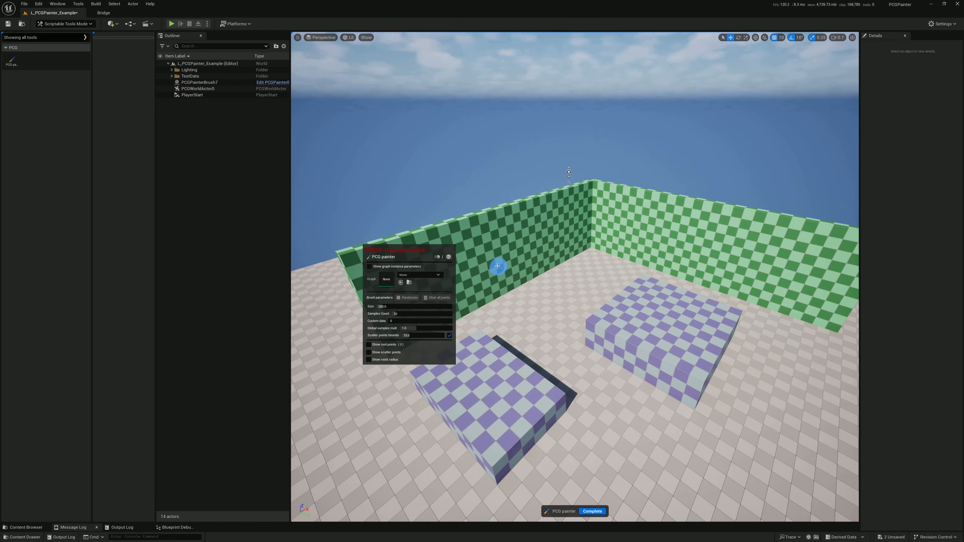
{"action": "left_click", "coordinate": [428, 275]}
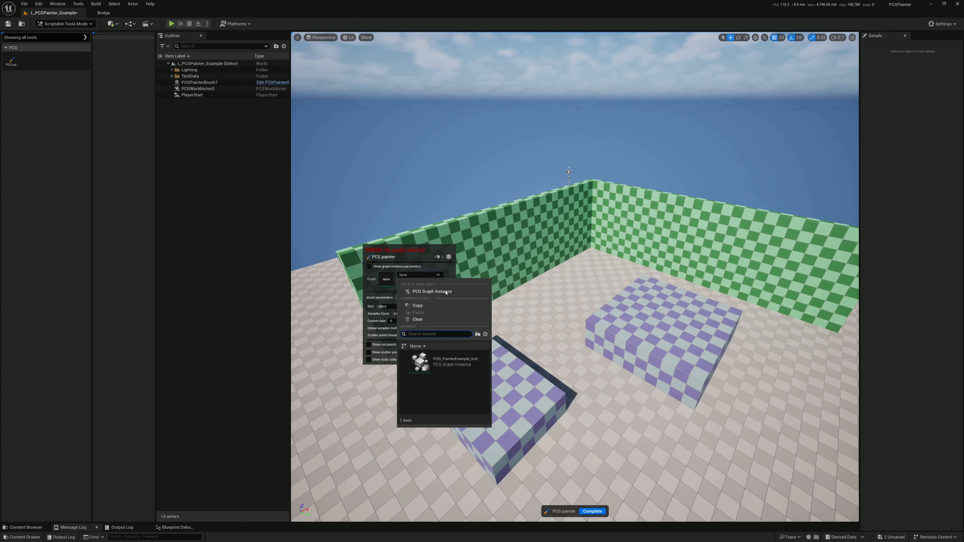
{"action": "left_click", "coordinate": [453, 369]}
Step: Paint one stroke from the green wall down onto the floor and another on top of the far purple block
{"action": "right_click_drag", "start_coordinate": [536, 303], "coordinate": [526, 299]}
{"action": "key", "text": "w"}
{"action": "key", "text": "a"}
{"action": "mouse_move", "coordinate": [485, 263]}
{"action": "left_mouse_down"}
{"action": "mouse_move", "coordinate": [526, 247]}
{"action": "mouse_move", "coordinate": [638, 272]}
{"action": "mouse_move", "coordinate": [629, 323]}
{"action": "mouse_move", "coordinate": [646, 383]}
{"action": "left_mouse_up"}
{"action": "mouse_move", "coordinate": [790, 347]}
{"action": "left_mouse_down"}
{"action": "mouse_move", "coordinate": [753, 334]}
{"action": "mouse_move", "coordinate": [782, 316]}
{"action": "mouse_move", "coordinate": [751, 299]}
{"action": "left_mouse_up"}
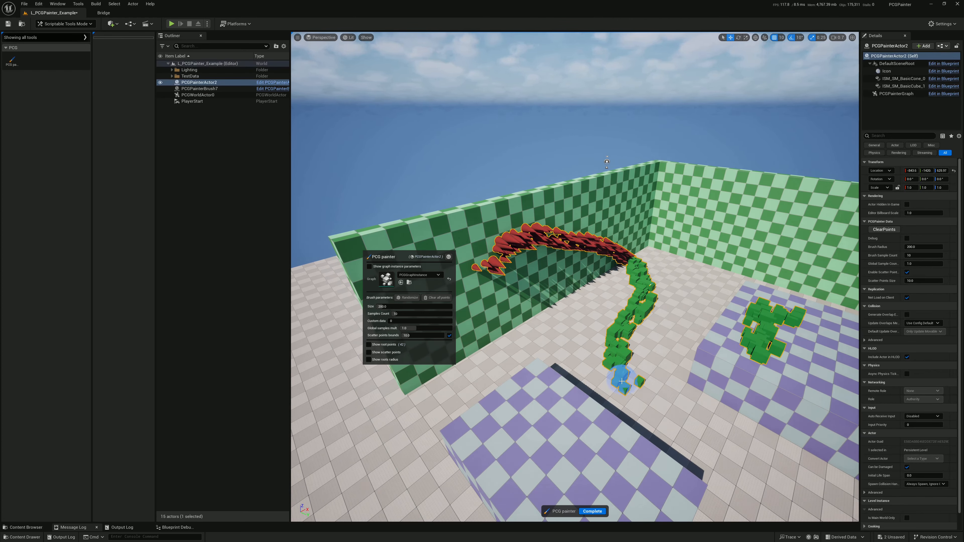
Step: Erase the painted strokes from the wall, the floor and the far purple block
{"action": "mouse_move", "coordinate": [638, 387]}
{"action": "left_mouse_down", "text": "shift"}
{"action": "mouse_move", "coordinate": [618, 355]}
{"action": "mouse_move", "coordinate": [642, 306]}
{"action": "mouse_move", "coordinate": [637, 258]}
{"action": "mouse_move", "coordinate": [564, 248]}
{"action": "mouse_move", "coordinate": [482, 268]}
{"action": "left_mouse_up", "text": "shift"}
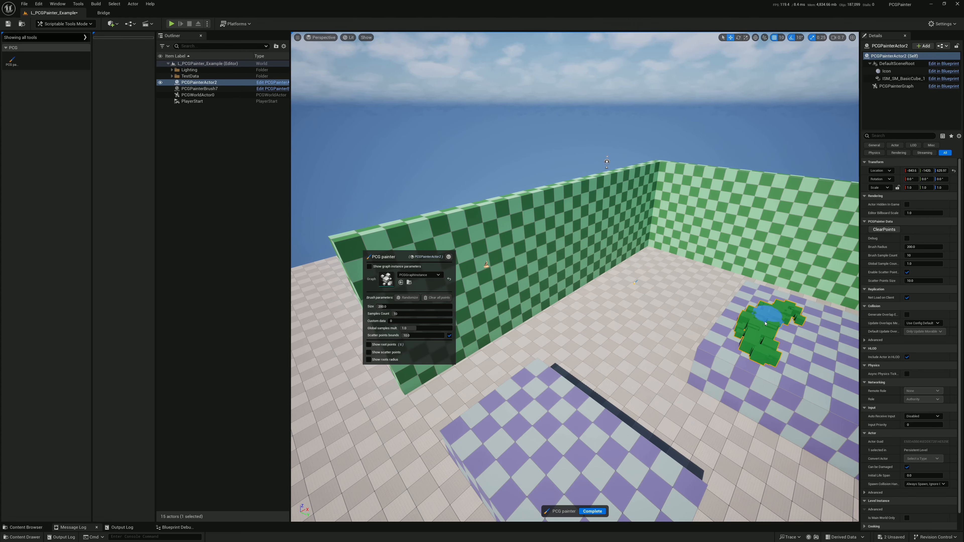
{"action": "mouse_move", "coordinate": [775, 318]}
{"action": "left_mouse_down", "text": "shift"}
{"action": "mouse_move", "coordinate": [764, 355]}
{"action": "mouse_move", "coordinate": [756, 342]}
{"action": "left_mouse_up", "text": "shift"}
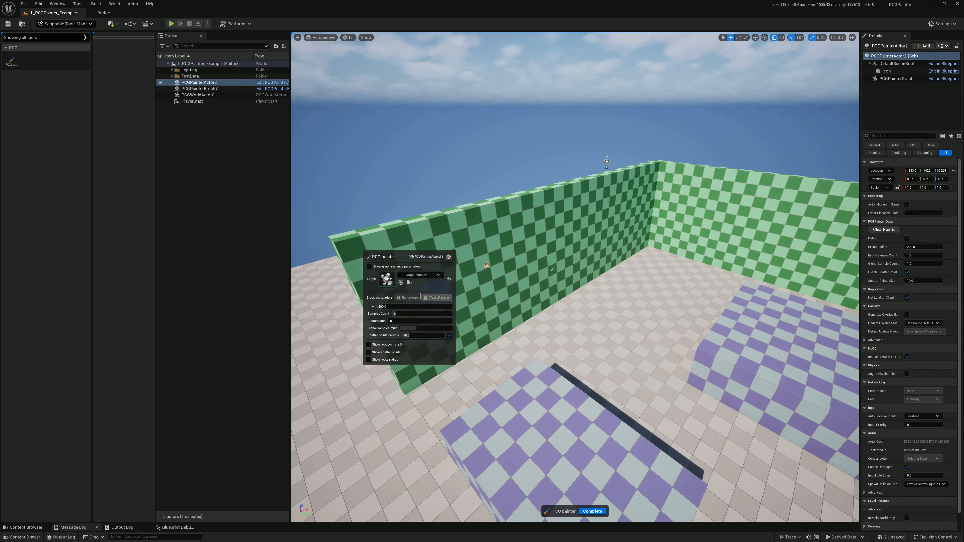
Step: Enlarge the brush size to about 623 and paint wide strokes on the floor and the darker green wall
{"action": "mouse_move", "coordinate": [384, 306]}
{"action": "left_mouse_down"}
{"action": "mouse_move", "coordinate": [411, 306]}
{"action": "mouse_move", "coordinate": [383, 306]}
{"action": "left_mouse_up"}
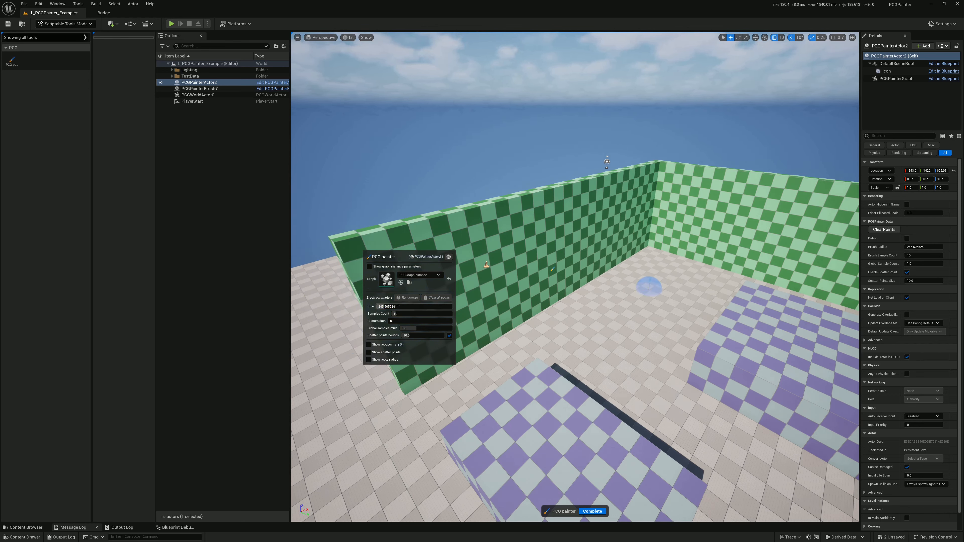
{"action": "left_click_drag", "start_coordinate": [387, 306], "coordinate": [401, 306]}
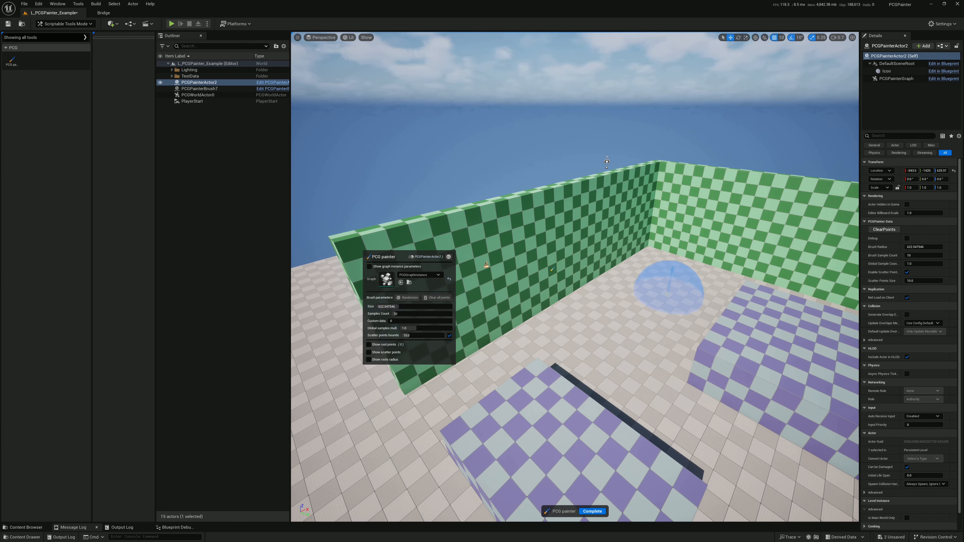
{"action": "mouse_move", "coordinate": [667, 289]}
{"action": "left_mouse_down"}
{"action": "mouse_move", "coordinate": [667, 280]}
{"action": "mouse_move", "coordinate": [589, 331]}
{"action": "left_mouse_up"}
{"action": "mouse_move", "coordinate": [614, 215]}
{"action": "left_mouse_down"}
{"action": "mouse_move", "coordinate": [517, 273]}
{"action": "mouse_move", "coordinate": [592, 262]}
{"action": "left_mouse_up"}
Step: Set the samples count to 50 and paint a dense stroke along the lighter green wall
{"action": "left_click", "coordinate": [402, 314]}
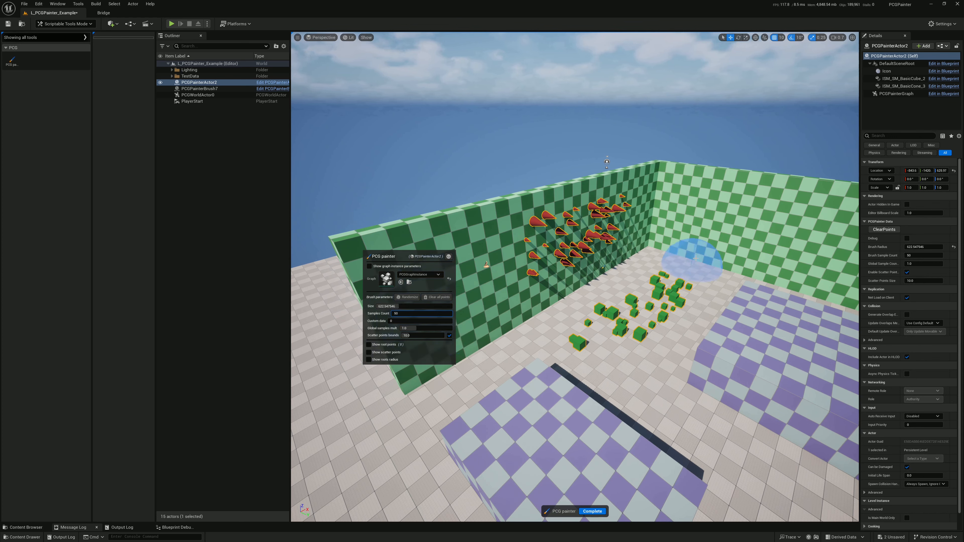
{"action": "left_click_drag", "start_coordinate": [695, 215], "coordinate": [816, 222]}
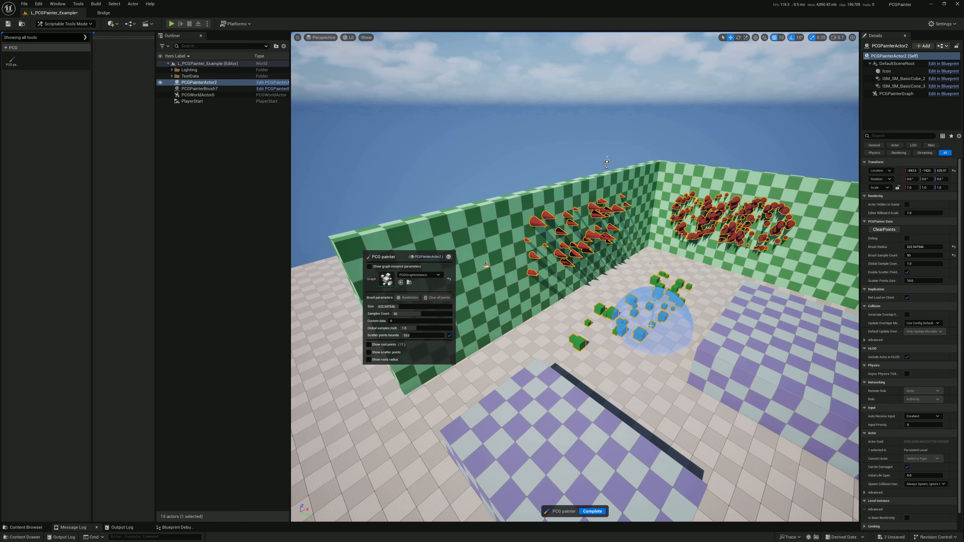
Step: Set the samples count to 10 and regenerate the painted points several times with new random seeds
{"action": "left_click", "coordinate": [404, 313]}
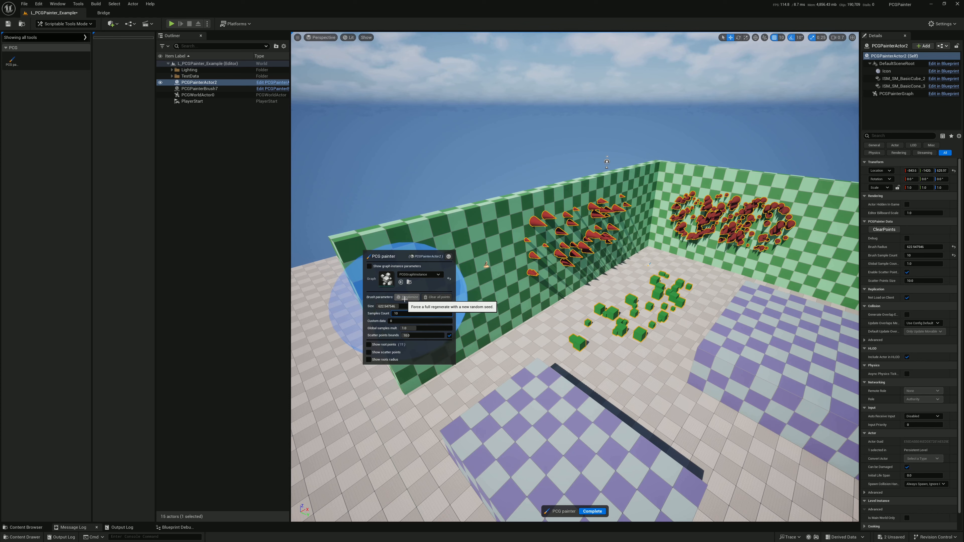
{"action": "left_click", "coordinate": [404, 297]}
{"action": "left_click", "coordinate": [404, 297]}
{"action": "left_click", "coordinate": [405, 297]}
{"action": "left_click", "coordinate": [405, 297]}
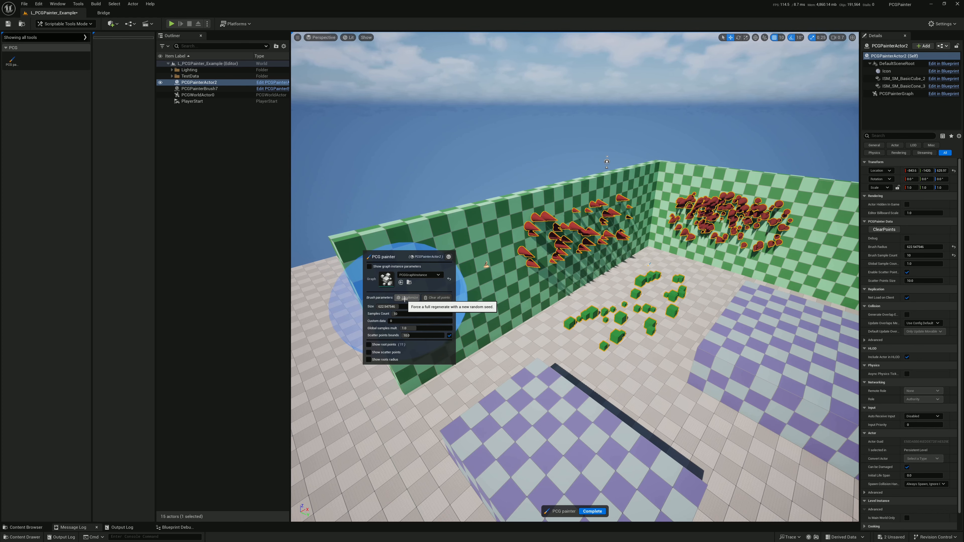
Step: Clear all points and paint a stroke from the darker green wall onto the floor with brush size 300
{"action": "left_click", "coordinate": [443, 299]}
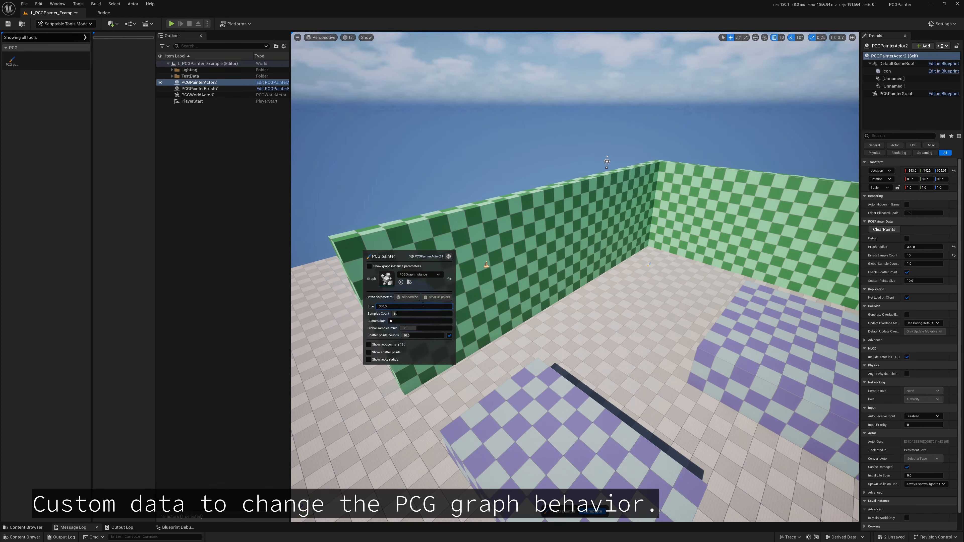
{"action": "mouse_move", "coordinate": [610, 222]}
{"action": "left_mouse_down"}
{"action": "mouse_move", "coordinate": [547, 244]}
{"action": "mouse_move", "coordinate": [598, 318]}
{"action": "mouse_move", "coordinate": [597, 341]}
{"action": "left_mouse_up"}
Step: Set the custom data to 1 and paint strokes on the floor and both green walls
{"action": "left_click", "coordinate": [396, 321]}
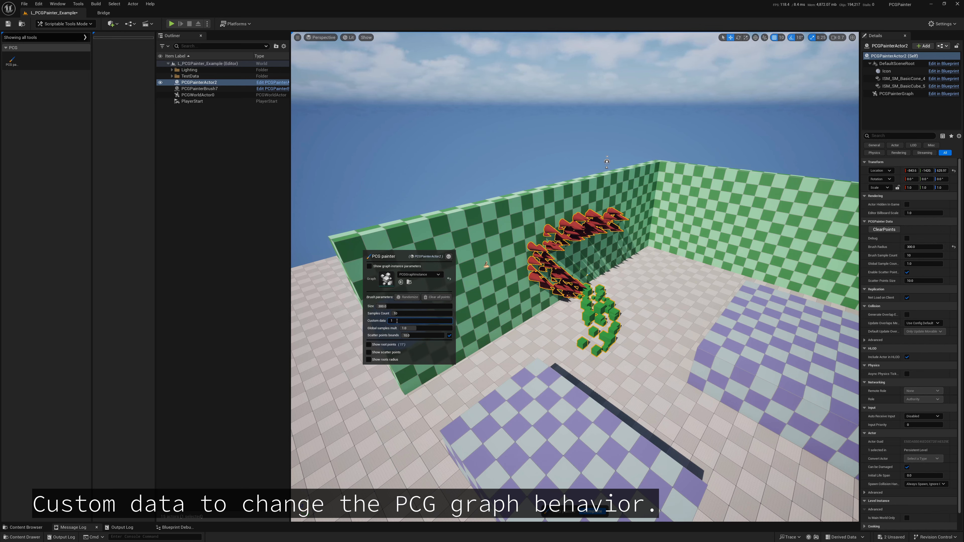
{"action": "left_click_drag", "start_coordinate": [665, 274], "coordinate": [661, 353]}
{"action": "mouse_move", "coordinate": [703, 232]}
{"action": "left_mouse_down"}
{"action": "mouse_move", "coordinate": [688, 224]}
{"action": "mouse_move", "coordinate": [762, 233]}
{"action": "left_mouse_up"}
{"action": "mouse_move", "coordinate": [633, 214]}
{"action": "left_mouse_down"}
{"action": "mouse_move", "coordinate": [554, 240]}
{"action": "mouse_move", "coordinate": [556, 268]}
{"action": "mouse_move", "coordinate": [607, 329]}
{"action": "mouse_move", "coordinate": [598, 356]}
{"action": "left_mouse_up"}
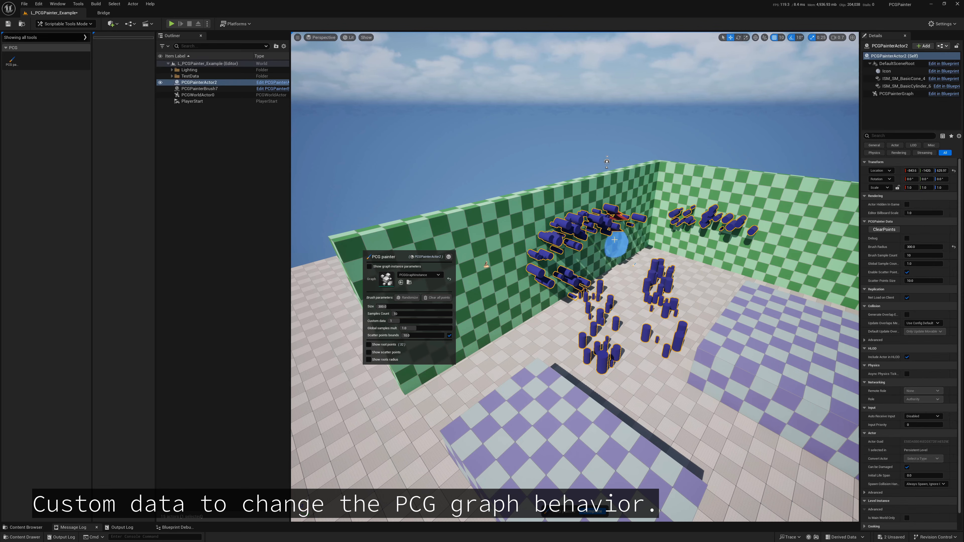
Step: Clear the existing points and, with custom data 0, paint strokes on both green walls, the floor and the far purple block
{"action": "left_click", "coordinate": [624, 229]}
{"action": "mouse_move", "coordinate": [617, 220]}
{"action": "left_mouse_down"}
{"action": "mouse_move", "coordinate": [592, 226]}
{"action": "mouse_move", "coordinate": [551, 266]}
{"action": "left_mouse_up"}
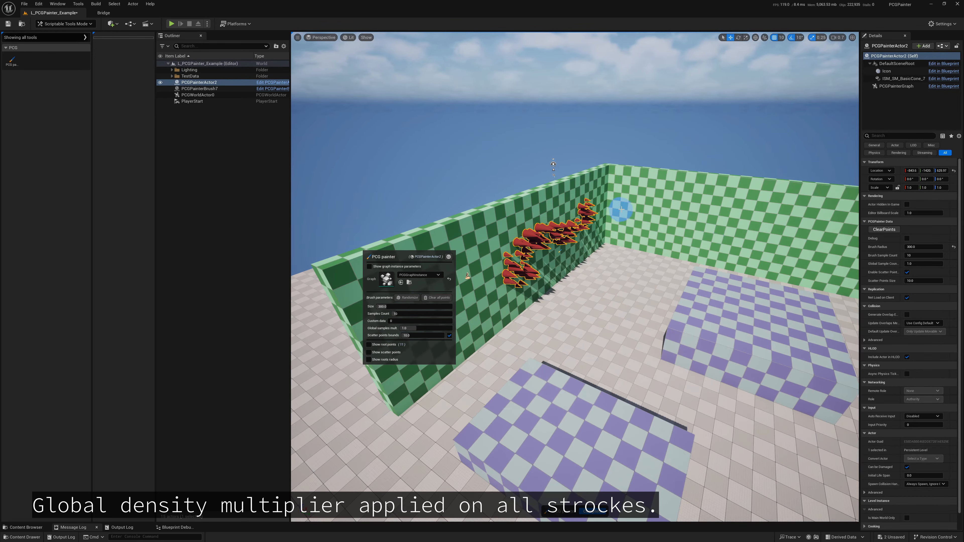
{"action": "mouse_move", "coordinate": [622, 208]}
{"action": "left_mouse_down"}
{"action": "mouse_move", "coordinate": [725, 209]}
{"action": "mouse_move", "coordinate": [793, 234]}
{"action": "left_mouse_up"}
{"action": "mouse_move", "coordinate": [642, 271]}
{"action": "left_mouse_down"}
{"action": "mouse_move", "coordinate": [575, 306]}
{"action": "mouse_move", "coordinate": [614, 332]}
{"action": "mouse_move", "coordinate": [586, 313]}
{"action": "mouse_move", "coordinate": [592, 319]}
{"action": "left_mouse_up"}
{"action": "right_click_drag", "start_coordinate": [642, 325], "coordinate": [641, 324]}
{"action": "mouse_move", "coordinate": [633, 325]}
{"action": "left_mouse_down"}
{"action": "mouse_move", "coordinate": [660, 293]}
{"action": "mouse_move", "coordinate": [636, 323]}
{"action": "left_mouse_up"}
{"action": "key", "text": "q"}
{"action": "right_click_drag", "start_coordinate": [592, 323], "coordinate": [519, 320]}
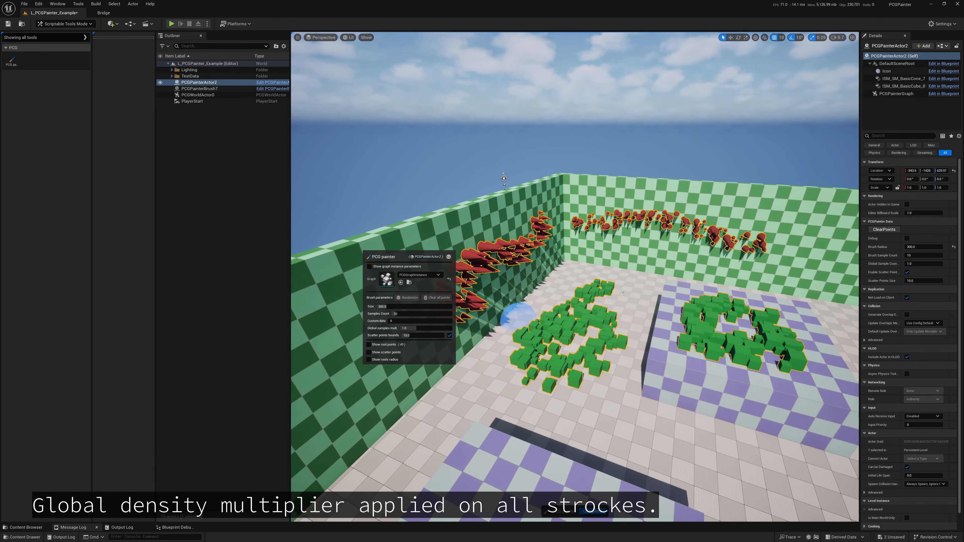
Step: Try a global samples multiplier of 0.1 on all strokes, then return it to 1.0
{"action": "left_click", "coordinate": [415, 328]}
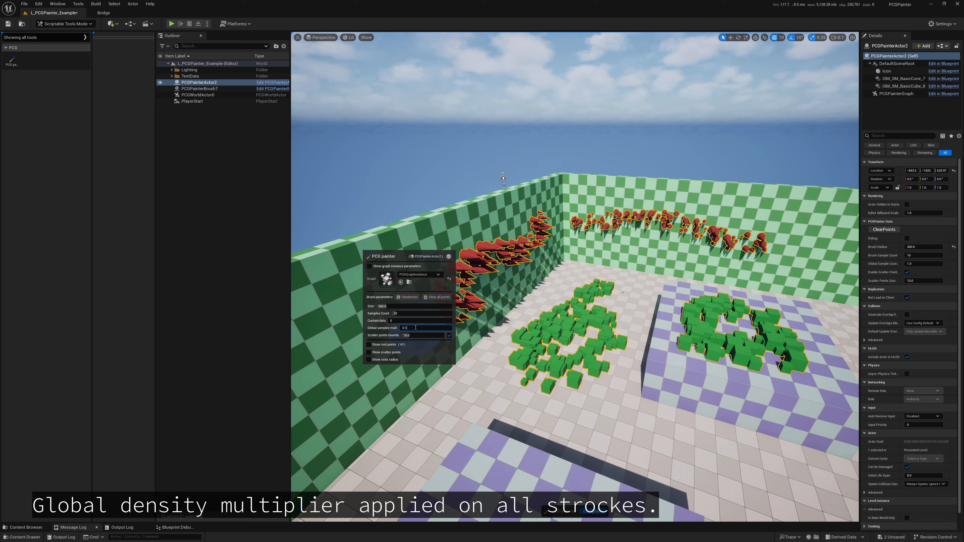
{"action": "key", "text": "Return"}
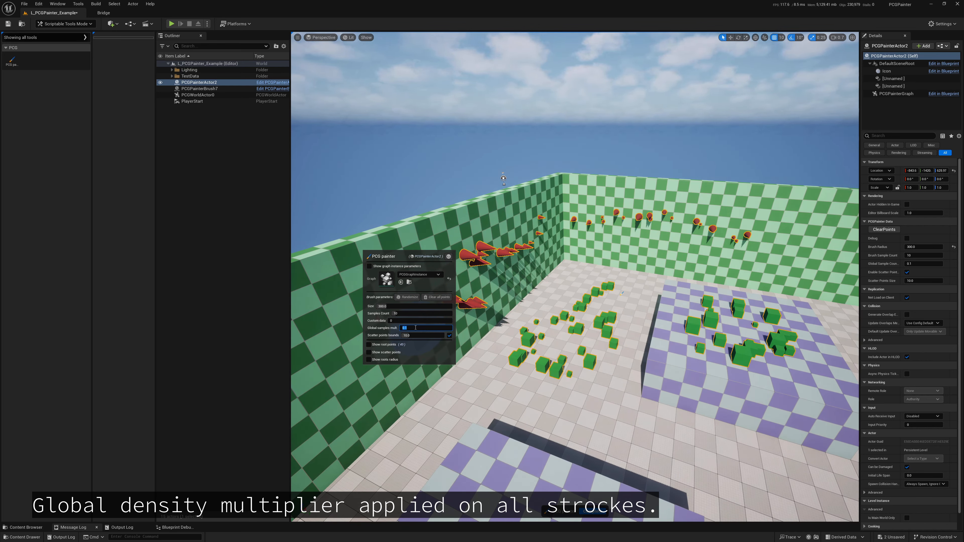
{"action": "type", "text": "3"}
{"action": "key", "text": "Return"}
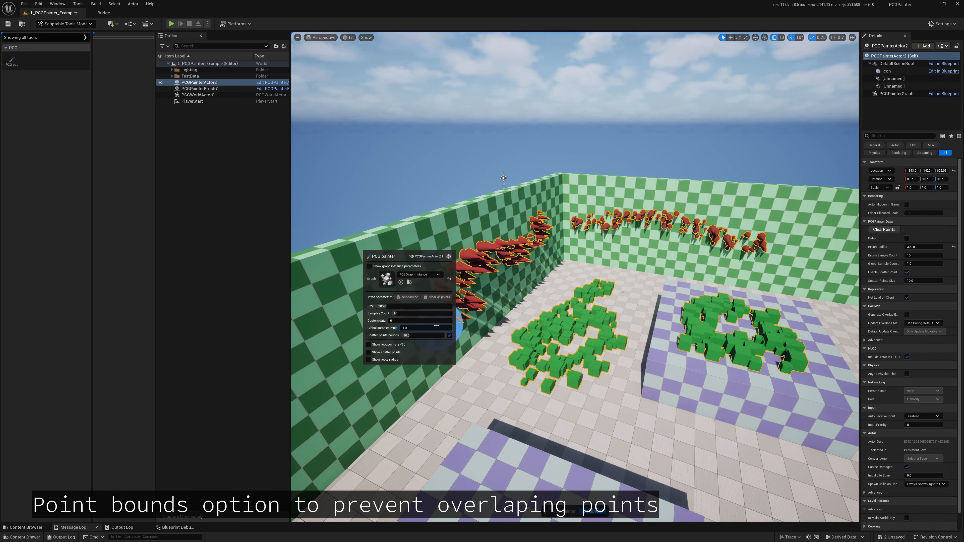
Step: Set the scatter point bounds to 50 to space out the painted points
{"action": "right_click_drag", "start_coordinate": [533, 323], "coordinate": [507, 311]}
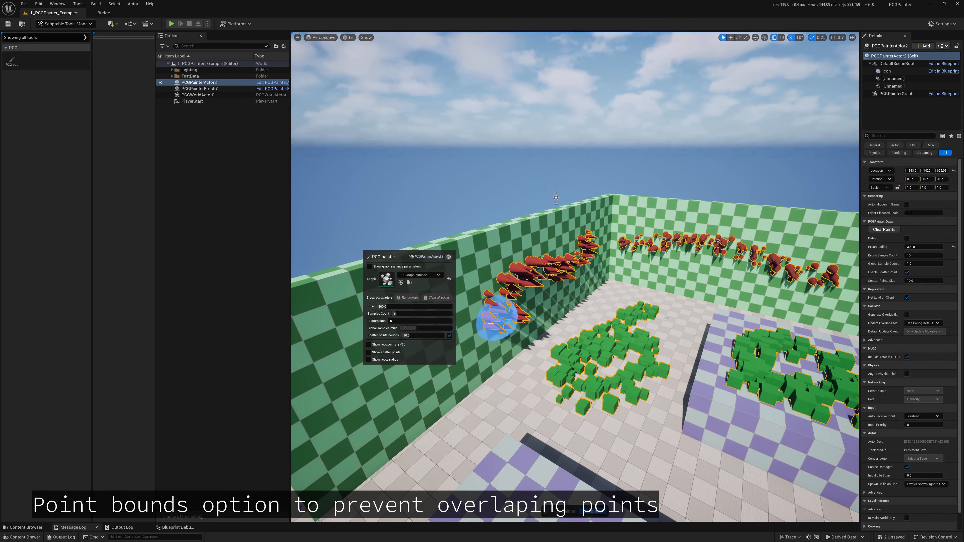
{"action": "left_click", "coordinate": [415, 335]}
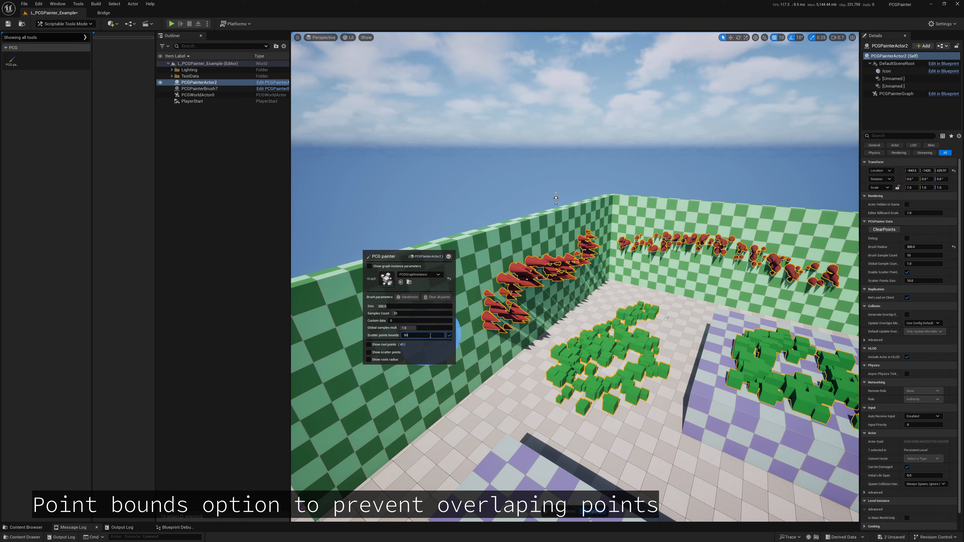
{"action": "key", "text": "Return"}
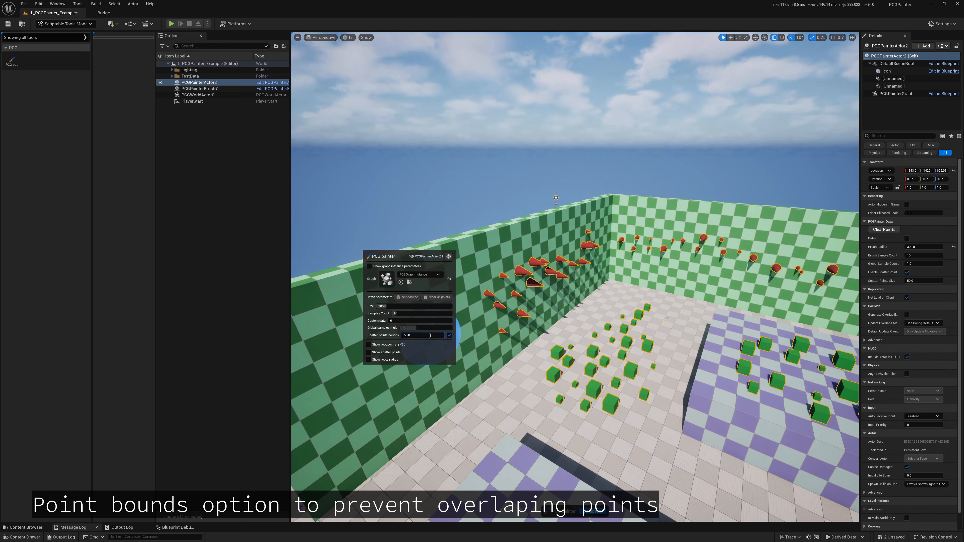
Step: Toggle the scatter point bounds option off and on to compare the point distribution
{"action": "left_click", "coordinate": [450, 336]}
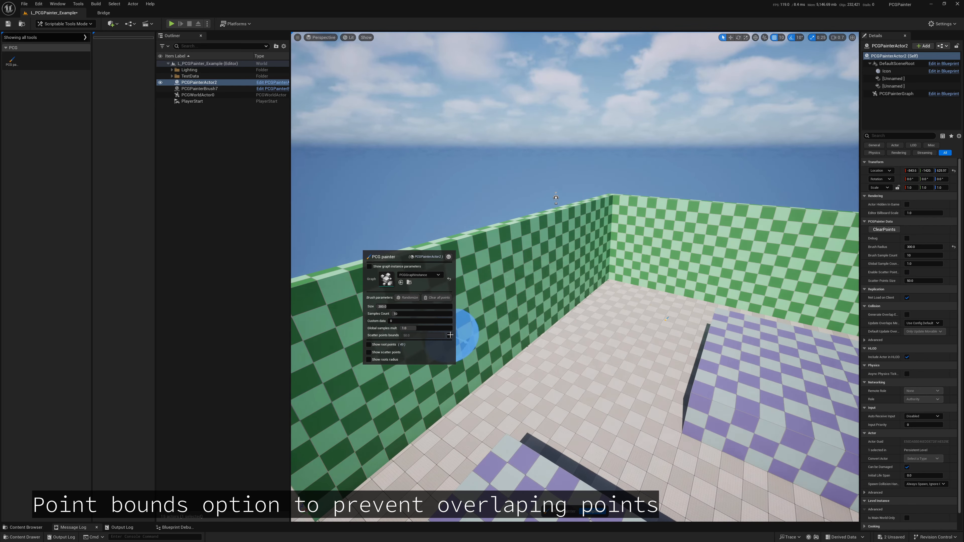
{"action": "left_click", "coordinate": [450, 335]}
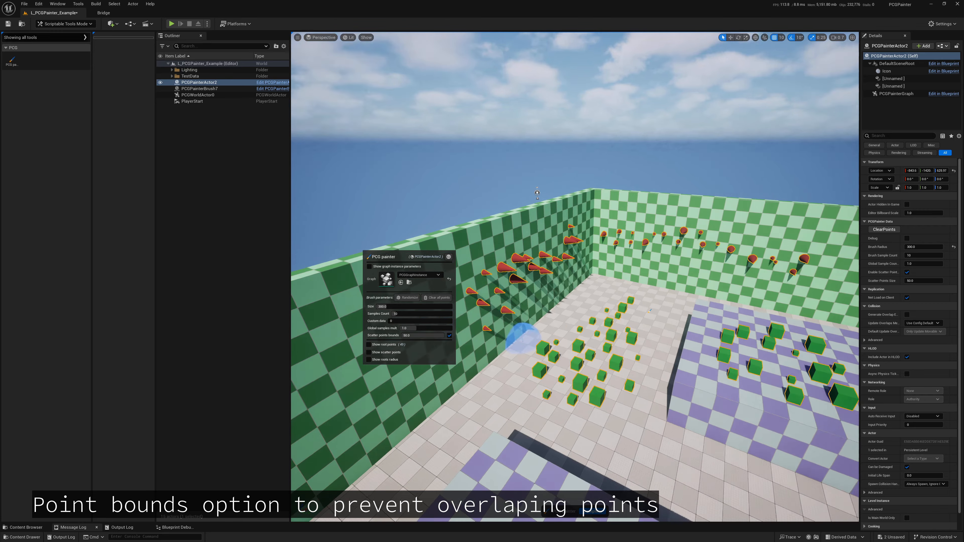
{"action": "right_click_drag", "start_coordinate": [551, 344], "coordinate": [533, 338]}
{"action": "left_click", "coordinate": [450, 335]}
{"action": "left_click", "coordinate": [450, 335]}
Step: Set the scatter point bounds to 1
{"action": "left_click", "coordinate": [431, 334]}
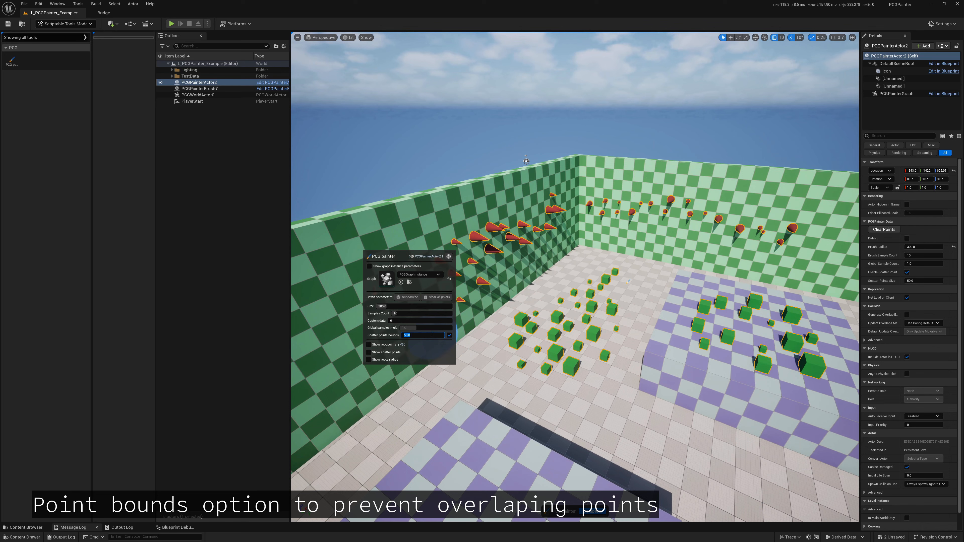
{"action": "type", "text": "1"}
{"action": "key", "text": "Return"}
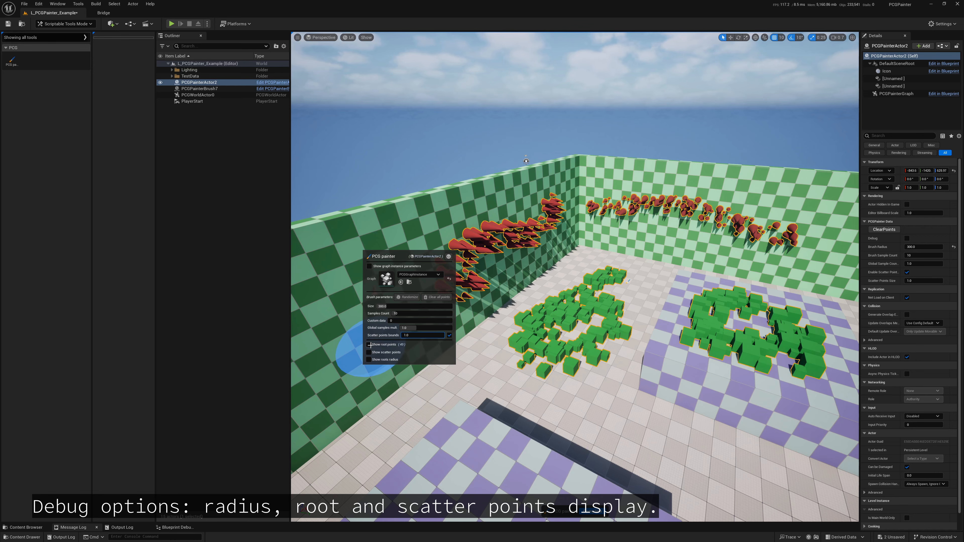
Step: Turn on the root points display and rework the darker green wall's stroke by erasing and repainting points
{"action": "left_click", "coordinate": [370, 345]}
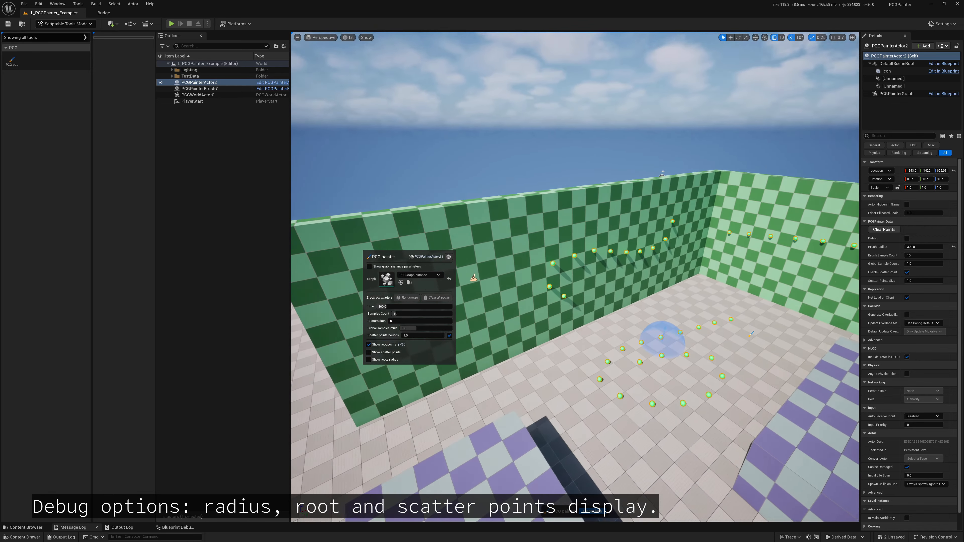
{"action": "mouse_move", "coordinate": [579, 338]}
{"action": "right_mouse_down"}
{"action": "mouse_move", "coordinate": [609, 338]}
{"action": "mouse_move", "coordinate": [476, 337]}
{"action": "right_mouse_up"}
{"action": "key", "text": "s"}
{"action": "right_click_drag", "start_coordinate": [566, 309], "coordinate": [546, 320]}
{"action": "key", "text": "shift"}
{"action": "mouse_move", "coordinate": [621, 274]}
{"action": "left_mouse_down", "text": "shift"}
{"action": "mouse_move", "coordinate": [611, 248]}
{"action": "mouse_move", "coordinate": [695, 231]}
{"action": "mouse_move", "coordinate": [714, 216]}
{"action": "mouse_move", "coordinate": [652, 226]}
{"action": "mouse_move", "coordinate": [610, 219]}
{"action": "mouse_move", "coordinate": [587, 259]}
{"action": "mouse_move", "coordinate": [541, 290]}
{"action": "left_mouse_up", "text": "shift"}
{"action": "mouse_move", "coordinate": [638, 317]}
{"action": "right_mouse_down"}
{"action": "mouse_move", "coordinate": [663, 316]}
{"action": "mouse_move", "coordinate": [639, 298]}
{"action": "right_mouse_up"}
{"action": "key", "text": "w"}
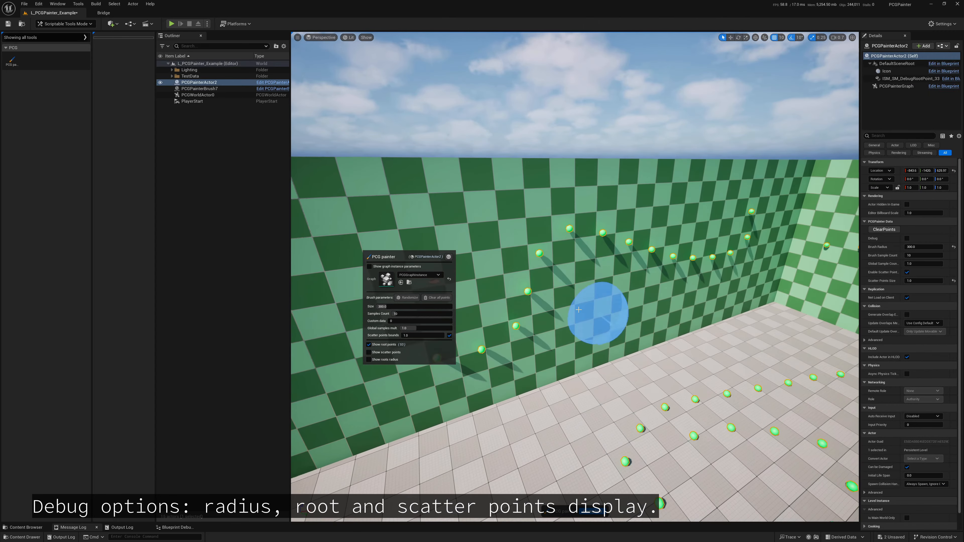
Step: Turn on the scatter points display and inspect the points on the darker green wall
{"action": "left_click", "coordinate": [369, 353]}
{"action": "key", "text": "w"}
{"action": "mouse_move", "coordinate": [582, 290]}
{"action": "right_mouse_down"}
{"action": "mouse_move", "coordinate": [561, 281]}
{"action": "mouse_move", "coordinate": [569, 289]}
{"action": "right_mouse_up"}
{"action": "key", "text": "d"}
{"action": "key", "text": "s"}
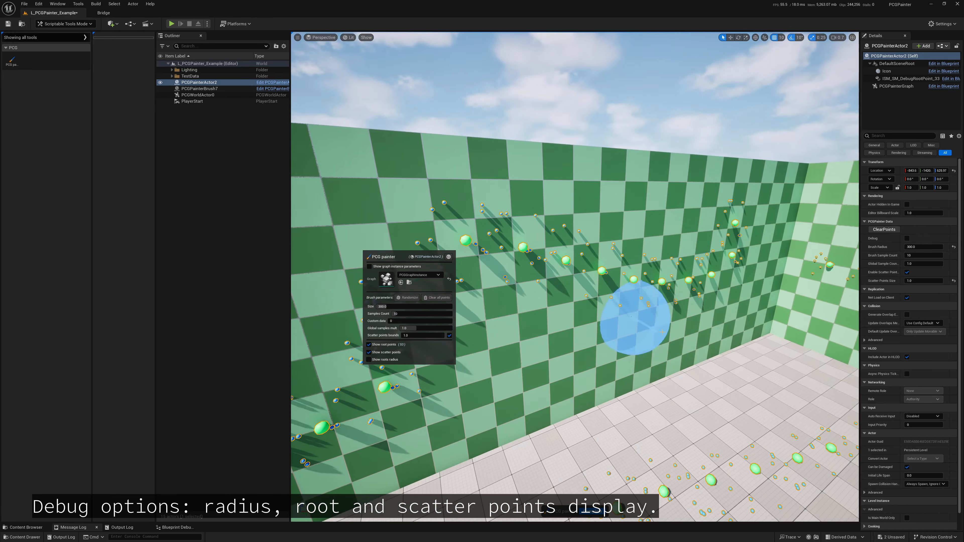
Step: Paint additional strokes across the floor and the upper part of the darker green wall
{"action": "mouse_move", "coordinate": [754, 380]}
{"action": "left_mouse_down"}
{"action": "mouse_move", "coordinate": [758, 394]}
{"action": "mouse_move", "coordinate": [670, 425]}
{"action": "left_mouse_up"}
{"action": "left_click_drag", "start_coordinate": [672, 215], "coordinate": [522, 203]}
{"action": "right_click_drag", "start_coordinate": [608, 361], "coordinate": [589, 361]}
{"action": "right_click_drag", "start_coordinate": [664, 365], "coordinate": [597, 366]}
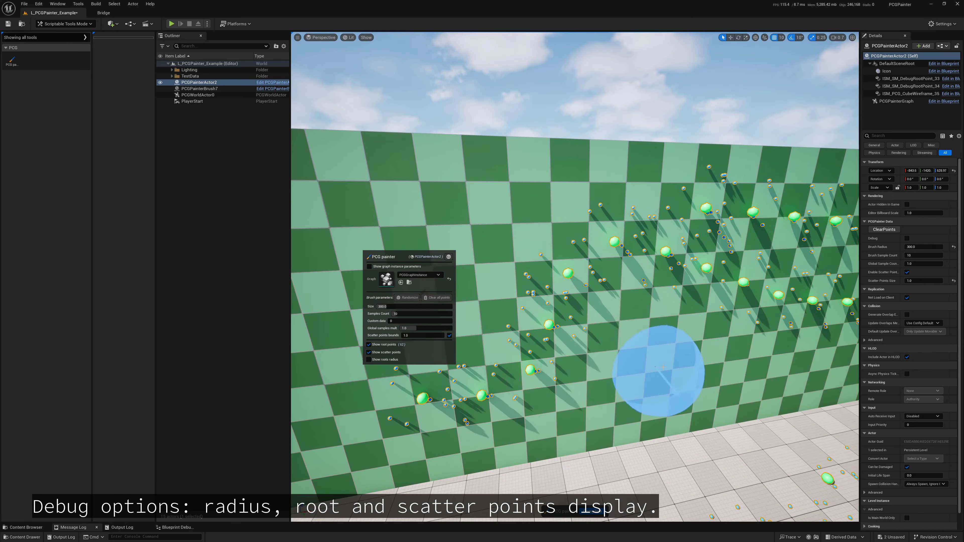
Step: Erase part of the darker green wall's points and paint a new stroke down that wall
{"action": "mouse_move", "coordinate": [656, 361]}
{"action": "right_mouse_down"}
{"action": "mouse_move", "coordinate": [575, 355]}
{"action": "mouse_move", "coordinate": [660, 355]}
{"action": "right_mouse_up"}
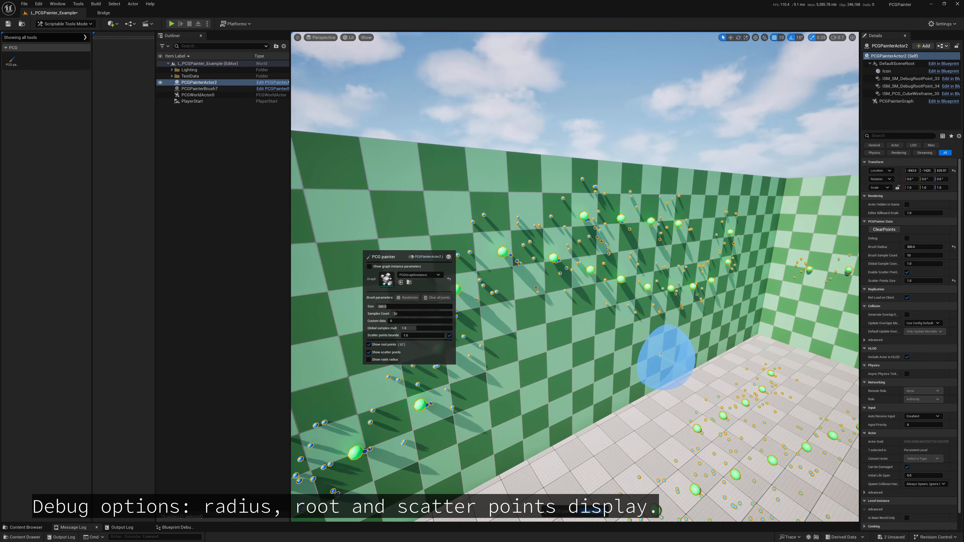
{"action": "mouse_move", "coordinate": [654, 334]}
{"action": "left_mouse_down", "text": "shift"}
{"action": "mouse_move", "coordinate": [652, 287]}
{"action": "mouse_move", "coordinate": [727, 246]}
{"action": "mouse_move", "coordinate": [598, 226]}
{"action": "mouse_move", "coordinate": [556, 273]}
{"action": "left_mouse_up", "text": "shift"}
{"action": "mouse_move", "coordinate": [596, 242]}
{"action": "left_mouse_down"}
{"action": "mouse_move", "coordinate": [729, 231]}
{"action": "mouse_move", "coordinate": [565, 355]}
{"action": "mouse_move", "coordinate": [547, 356]}
{"action": "left_mouse_up"}
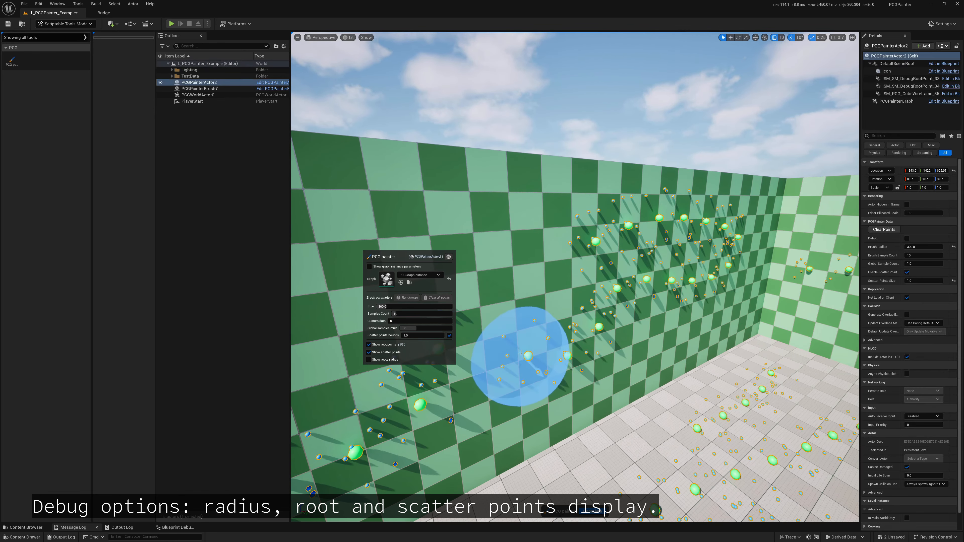
Step: Turn on the roots radius display and erase some of the painted points on the darker green wall
{"action": "left_click", "coordinate": [368, 359]}
{"action": "key", "text": "s"}
{"action": "right_click_drag", "start_coordinate": [608, 323], "coordinate": [608, 380]}
{"action": "mouse_move", "coordinate": [638, 319]}
{"action": "left_mouse_down", "text": "shift"}
{"action": "mouse_move", "coordinate": [639, 333]}
{"action": "mouse_move", "coordinate": [571, 295]}
{"action": "mouse_move", "coordinate": [620, 258]}
{"action": "left_mouse_up", "text": "shift"}
Step: Increase the brush size and paint a new stroke down the area where points were erased
{"action": "left_click_drag", "start_coordinate": [384, 306], "coordinate": [418, 306]}
{"action": "mouse_move", "coordinate": [610, 261]}
{"action": "left_mouse_down"}
{"action": "mouse_move", "coordinate": [629, 327]}
{"action": "mouse_move", "coordinate": [580, 376]}
{"action": "left_mouse_up"}
{"action": "mouse_move", "coordinate": [664, 396]}
{"action": "right_mouse_down"}
{"action": "mouse_move", "coordinate": [655, 393]}
{"action": "mouse_move", "coordinate": [661, 401]}
{"action": "right_mouse_up"}
{"action": "key", "text": "s"}
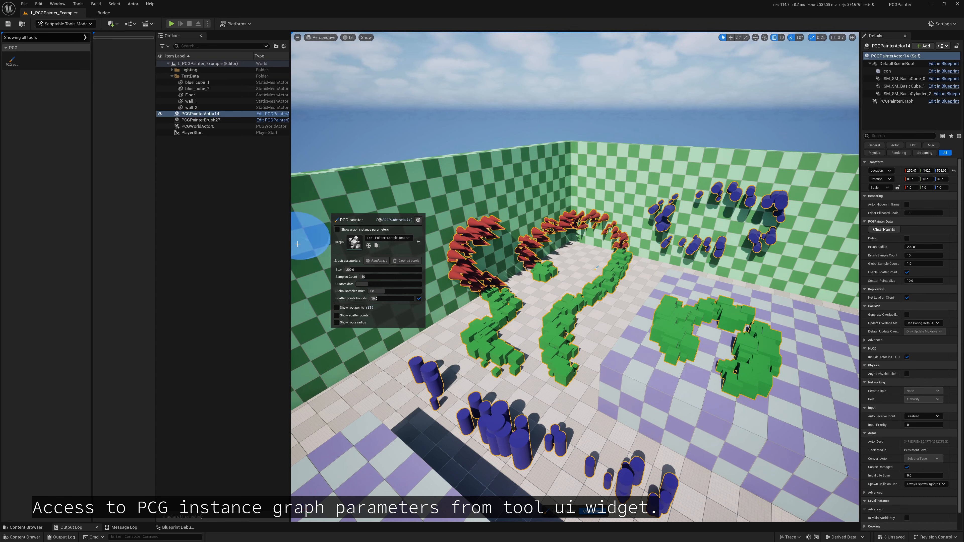
Step: Show the graph instance parameters and override the custom data points ratio with 0.1
{"action": "left_click", "coordinate": [338, 230]}
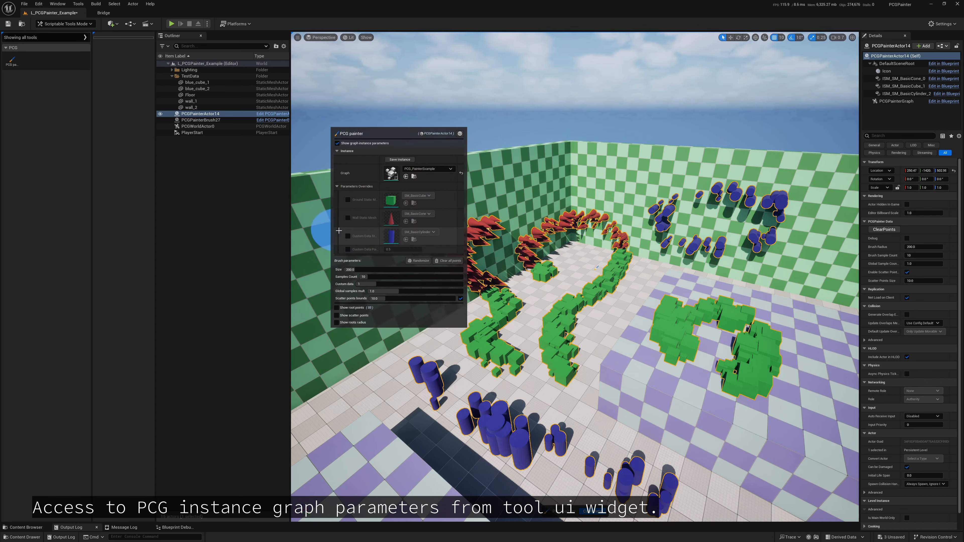
{"action": "scroll", "coordinate": [384, 242], "scroll_direction": "up", "scroll_amount": 1}
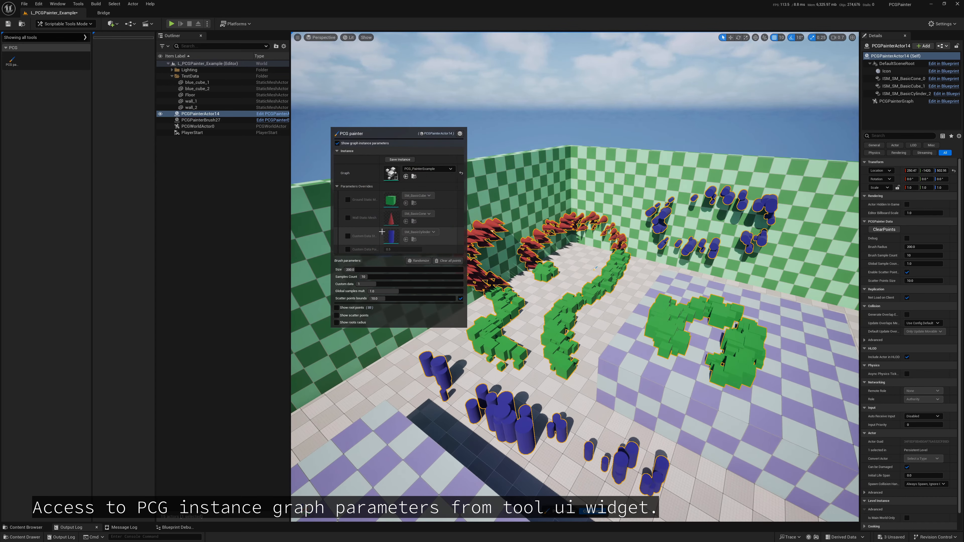
{"action": "left_click", "coordinate": [348, 249]}
{"action": "mouse_move", "coordinate": [376, 244]}
{"action": "left_mouse_down"}
{"action": "mouse_move", "coordinate": [397, 244]}
{"action": "mouse_move", "coordinate": [388, 245]}
{"action": "left_mouse_up"}
{"action": "left_click", "coordinate": [402, 250]}
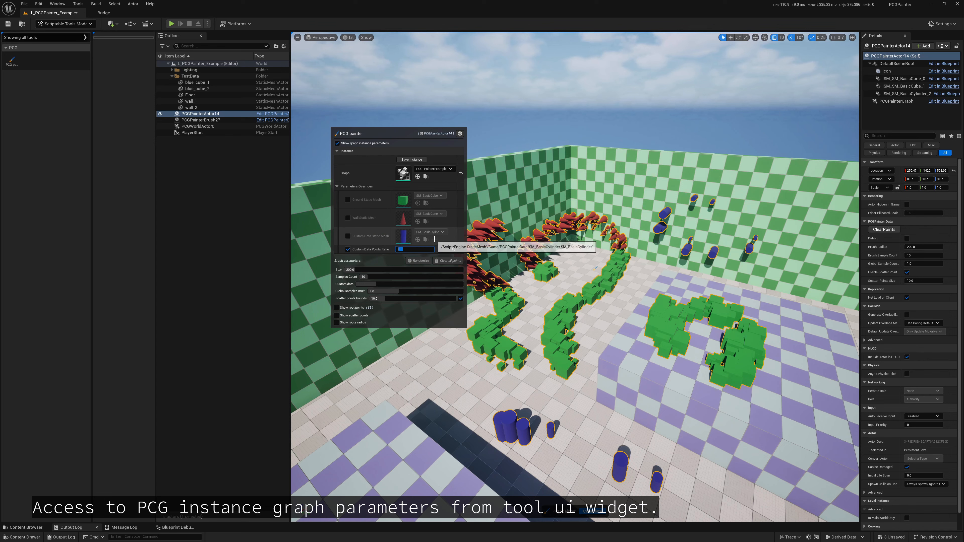
Step: Override the custom data static mesh with SM_CustomMesh and hide the graph instance parameters
{"action": "left_click", "coordinate": [348, 236]}
{"action": "left_click", "coordinate": [430, 232]}
{"action": "scroll", "coordinate": [482, 316], "scroll_direction": "down", "scroll_amount": 5}
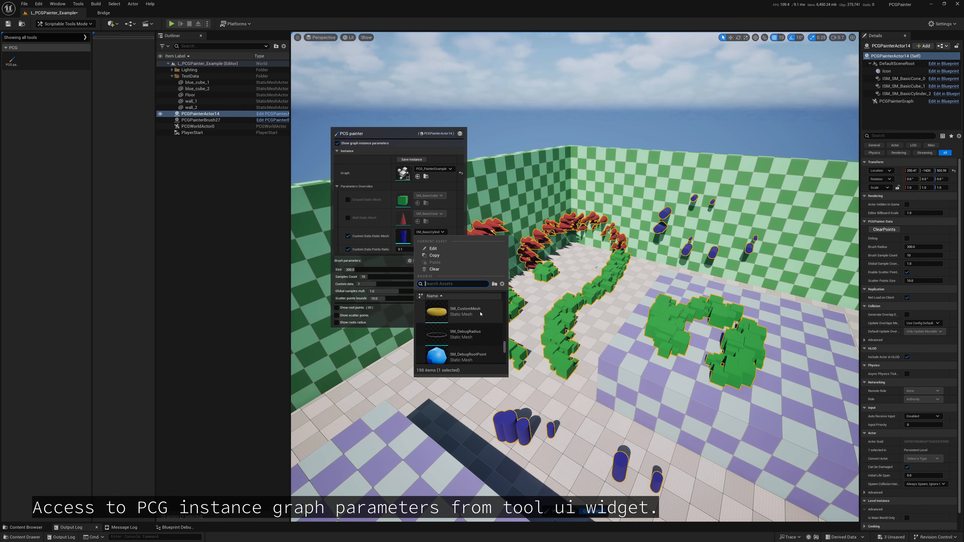
{"action": "left_click", "coordinate": [481, 314]}
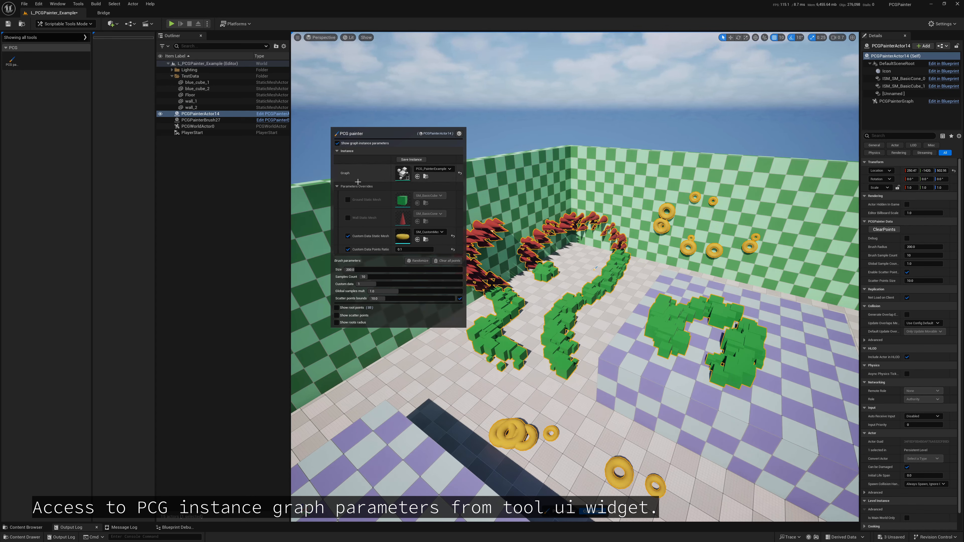
{"action": "left_click", "coordinate": [336, 143]}
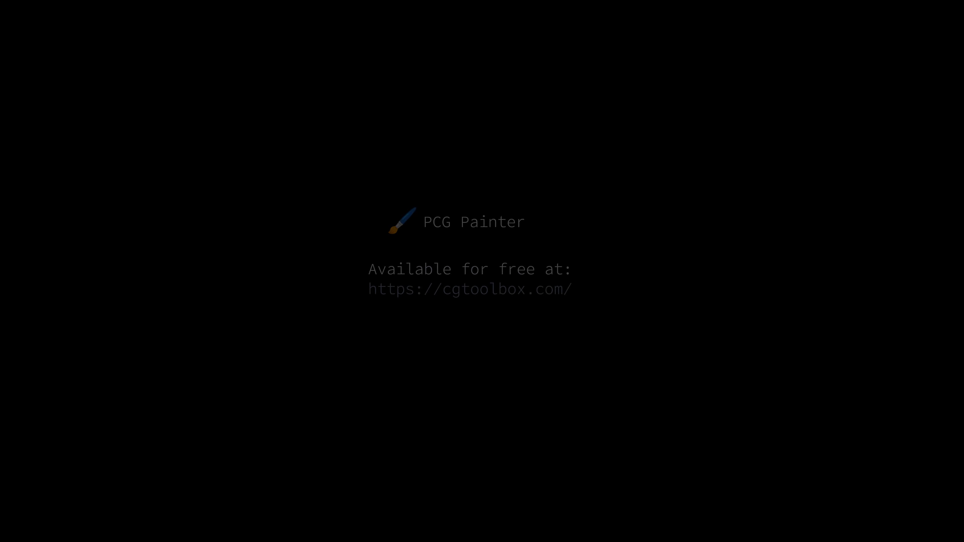